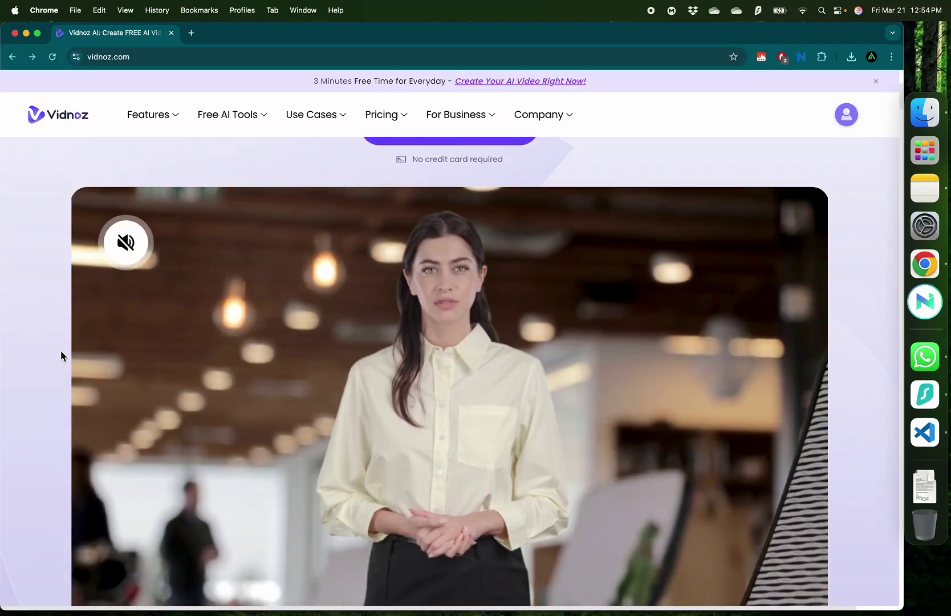
scroll(61, 355, "down", 3)
scroll(61, 356, "down", 4)
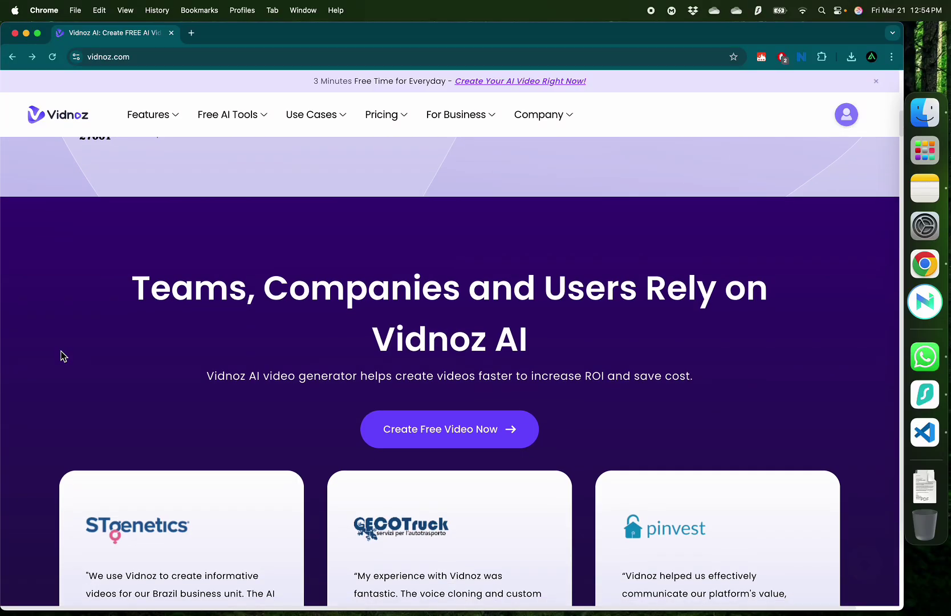
scroll(61, 355, "down", 4)
scroll(61, 355, "down", 3)
scroll(60, 355, "down", 1)
scroll(60, 355, "down", 2)
scroll(60, 355, "down", 1)
scroll(49, 272, "up", 20)
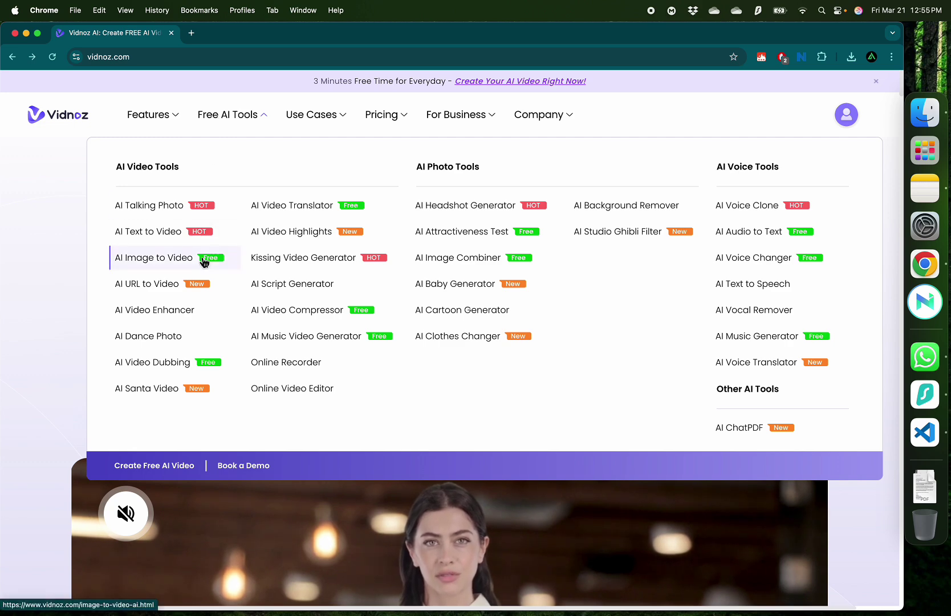
Open the AI Image to Video generator page from the Vidnoz homepage
left_click(178, 262)
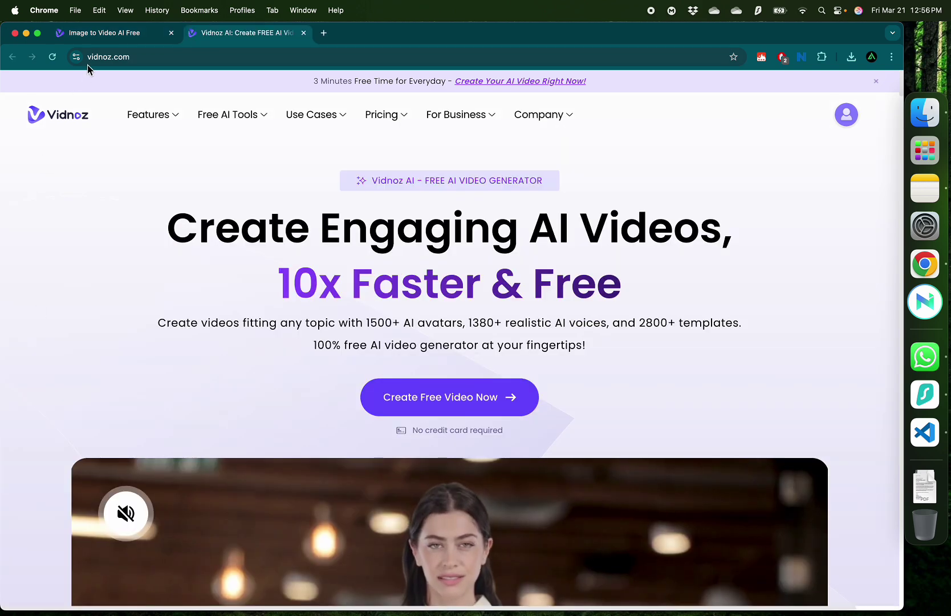
Open the Vidnoz home page in a new tab and go to the workspace dashboard
left_click(87, 56)
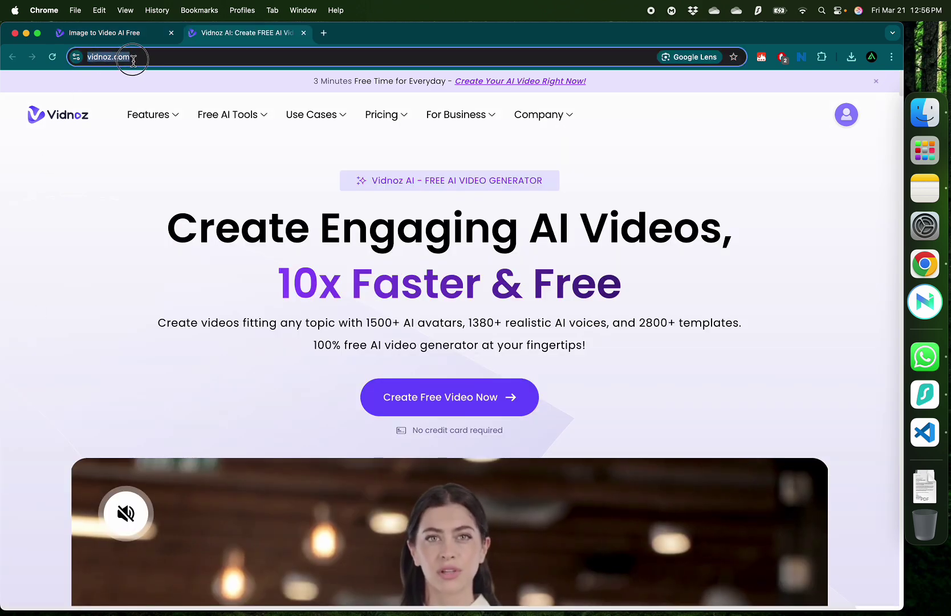
left_click(443, 412)
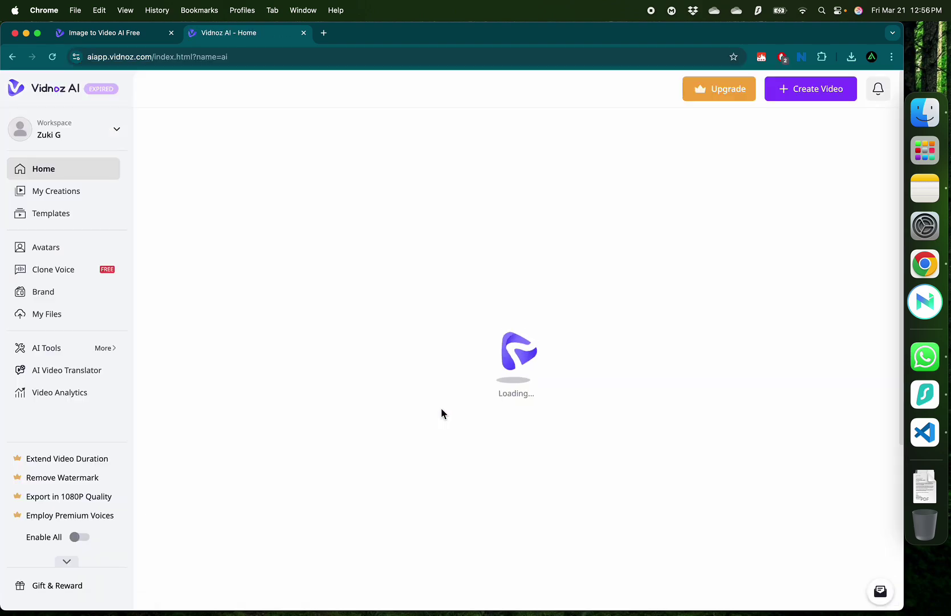
scroll(768, 370, "down", 3)
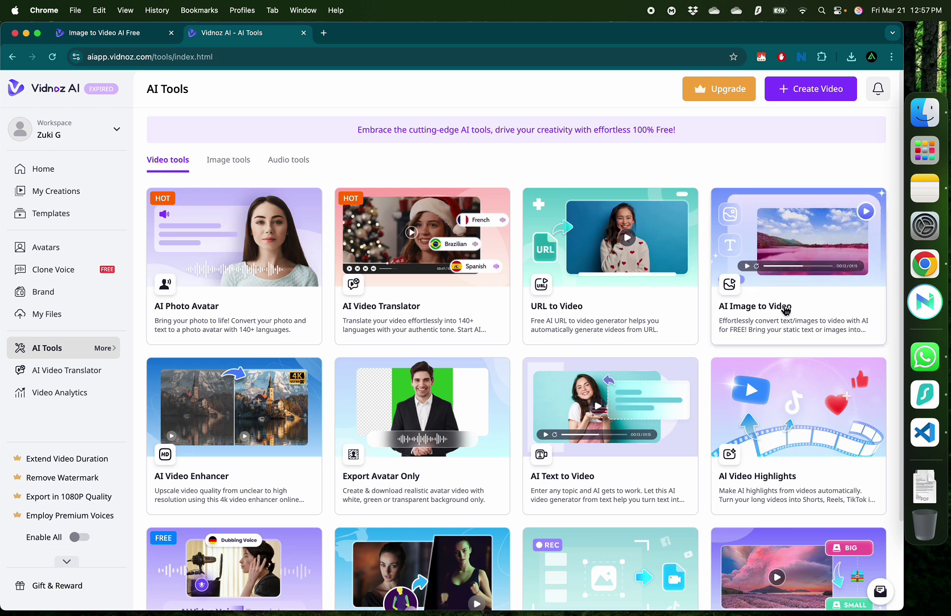
Open AI Image to Video in a new tab and highlight the 'Turn Photo to Video AI' heading
left_click(768, 319)
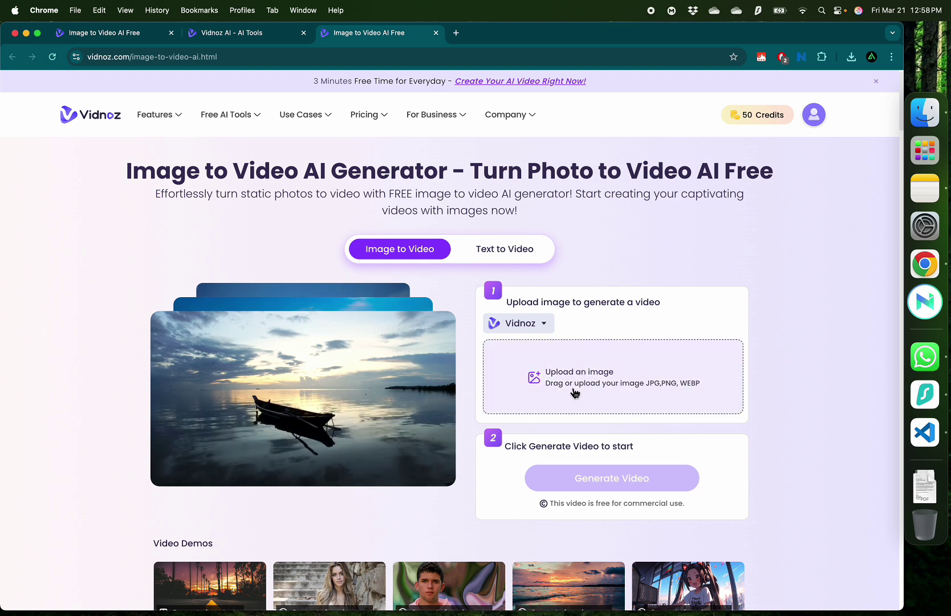
left_click_drag(471, 172, 719, 176)
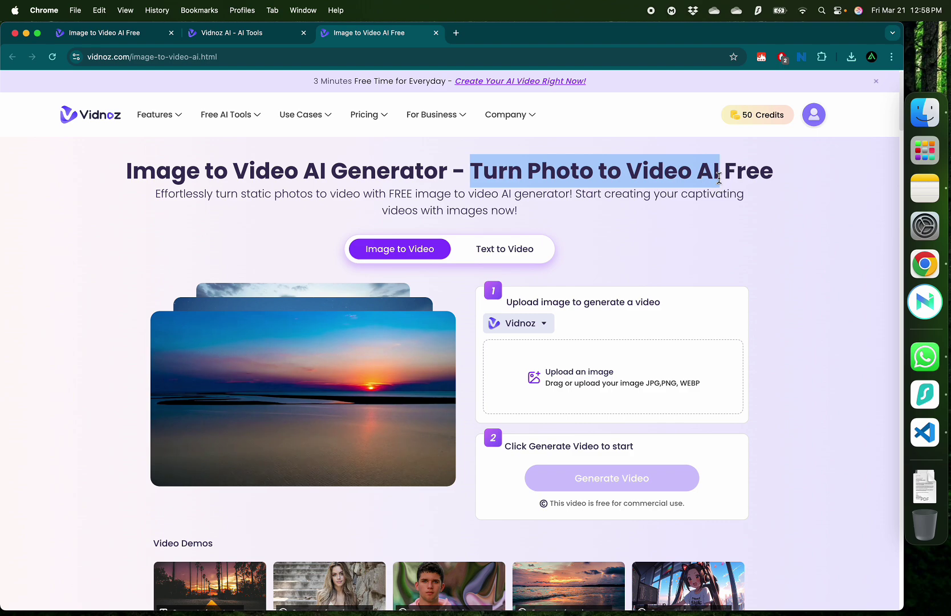
left_click(811, 264)
scroll(812, 265, "down", 1)
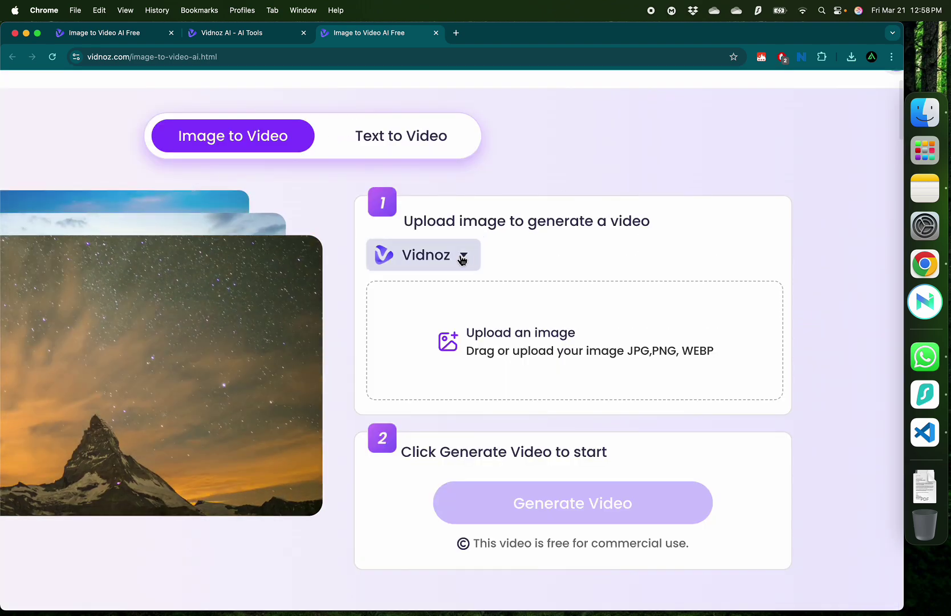
Select the Kling video model and highlight the free-for-commercial-use note
left_click(463, 257)
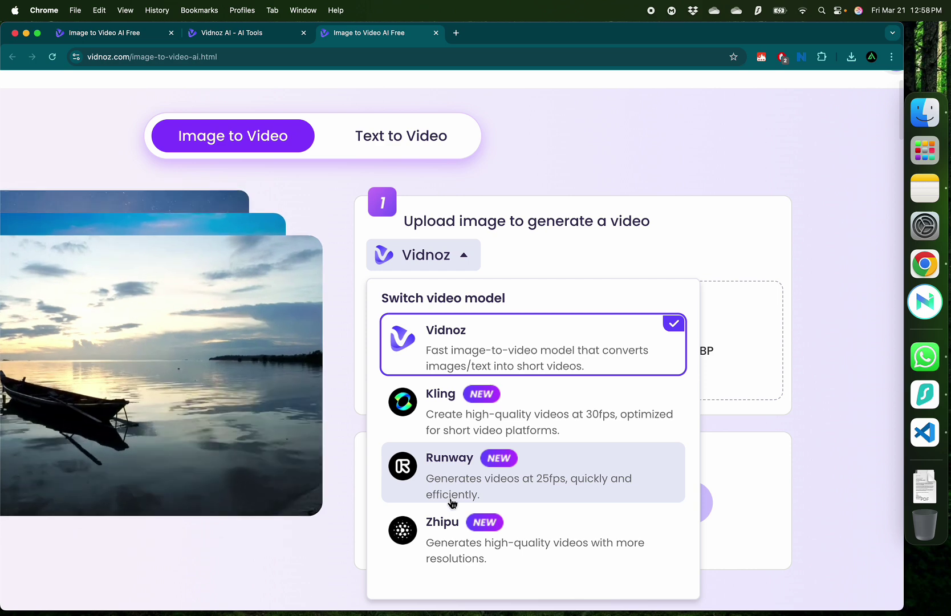
left_click(494, 429)
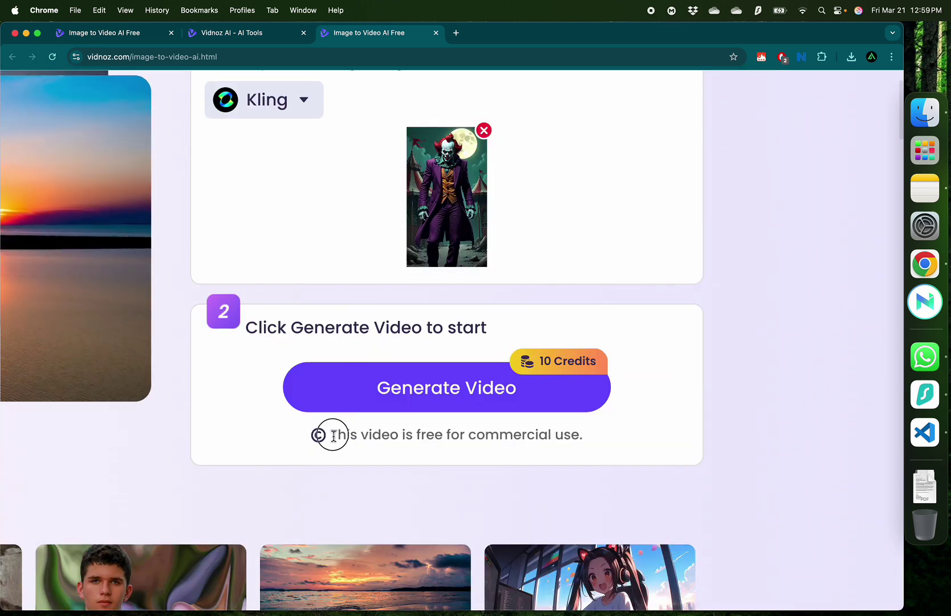
left_click_drag(336, 435, 489, 438)
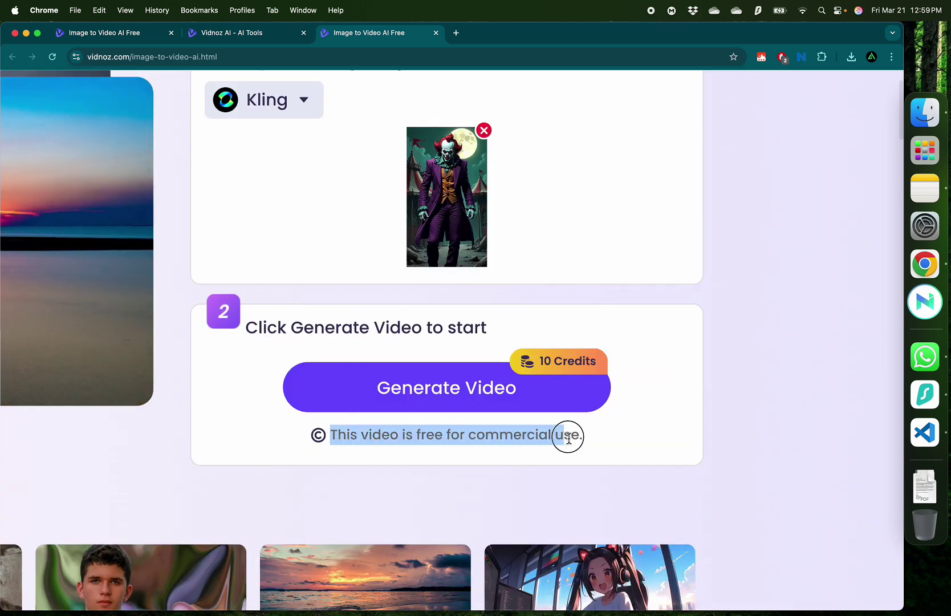
left_click(730, 382)
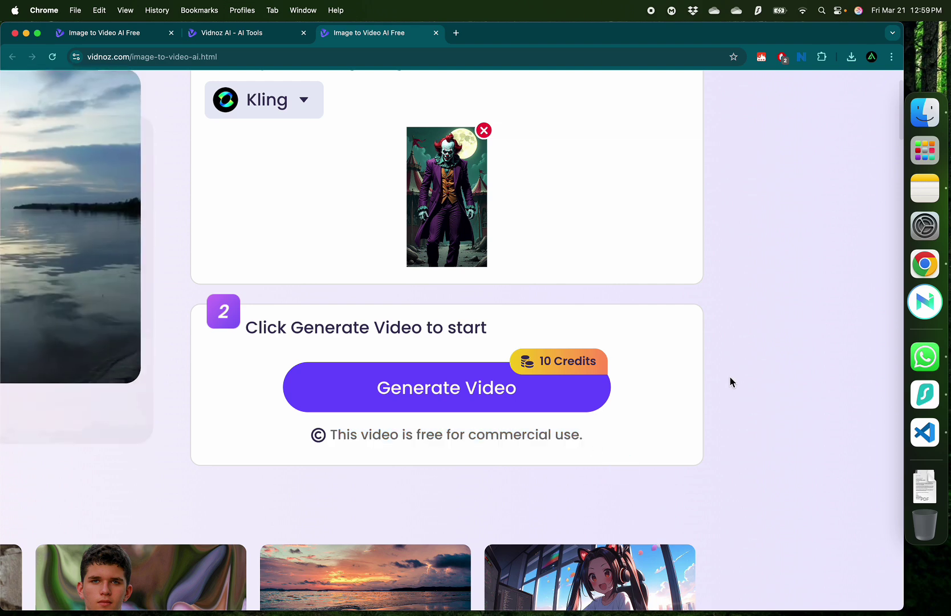
Generate the five-second Joker video with Kling and play it back
left_click(429, 388)
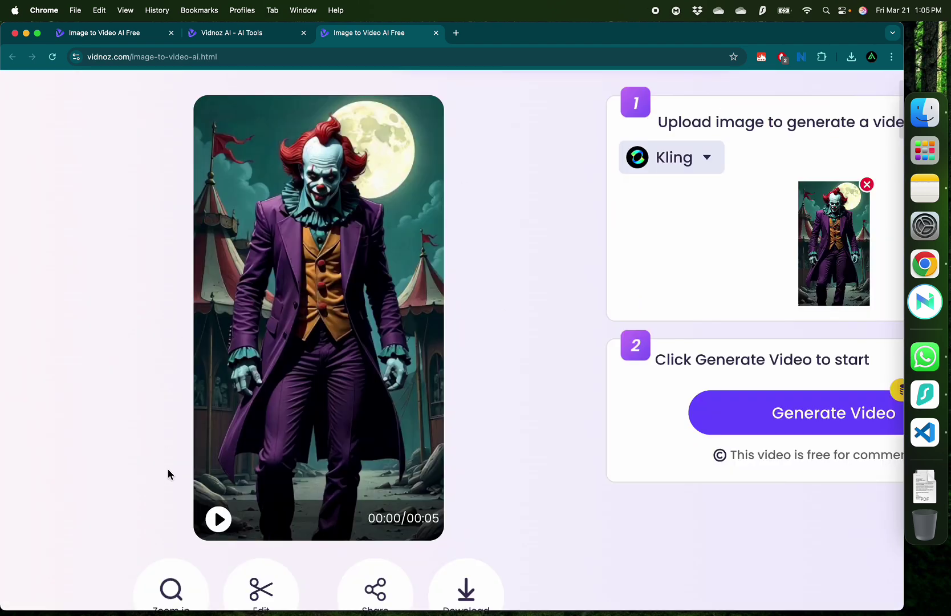
left_click(227, 521)
scroll(540, 366, "down", 3)
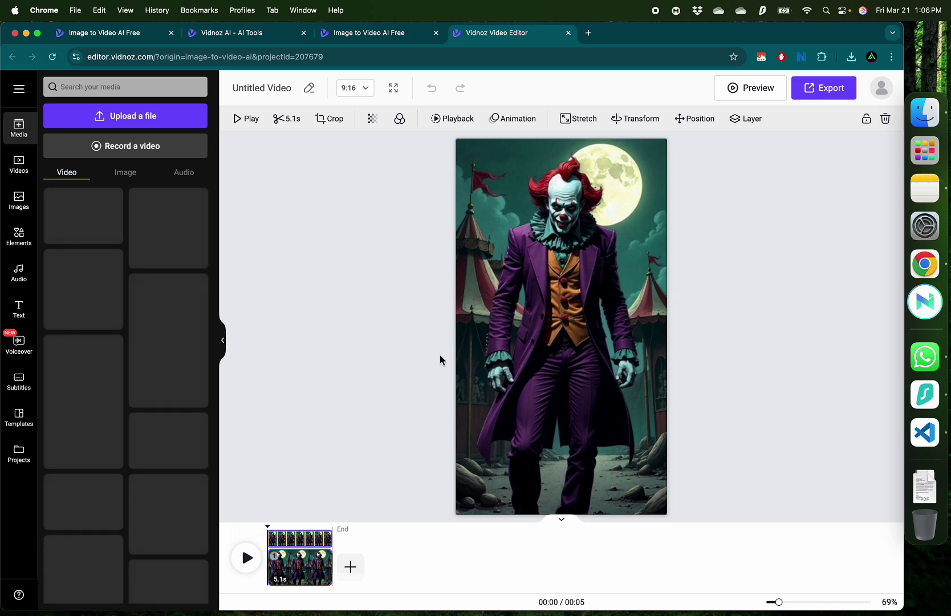
Return to the Image to Video tab and switch the model to Runway
key("ctrl+shift+Tab")
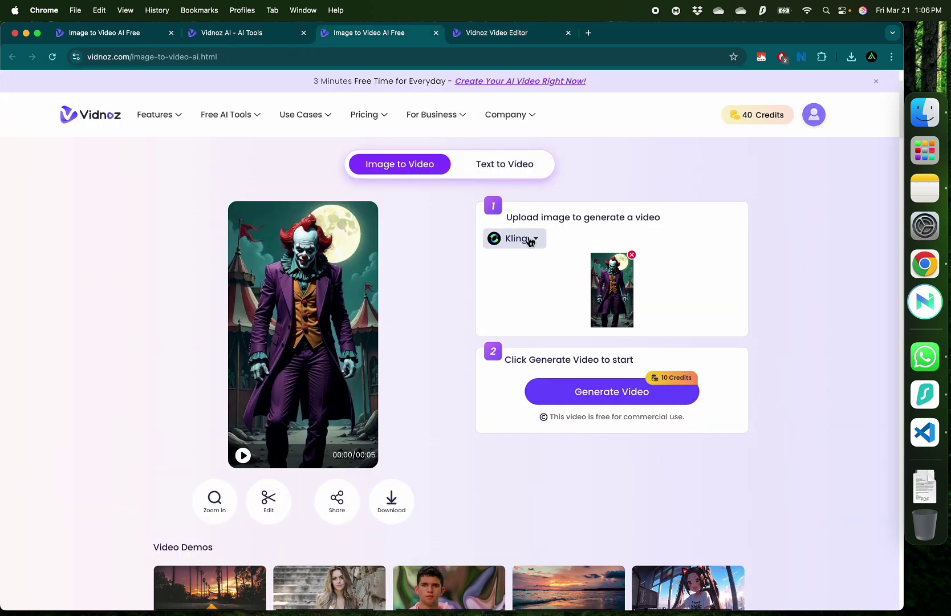
left_click(529, 242)
left_click(541, 376)
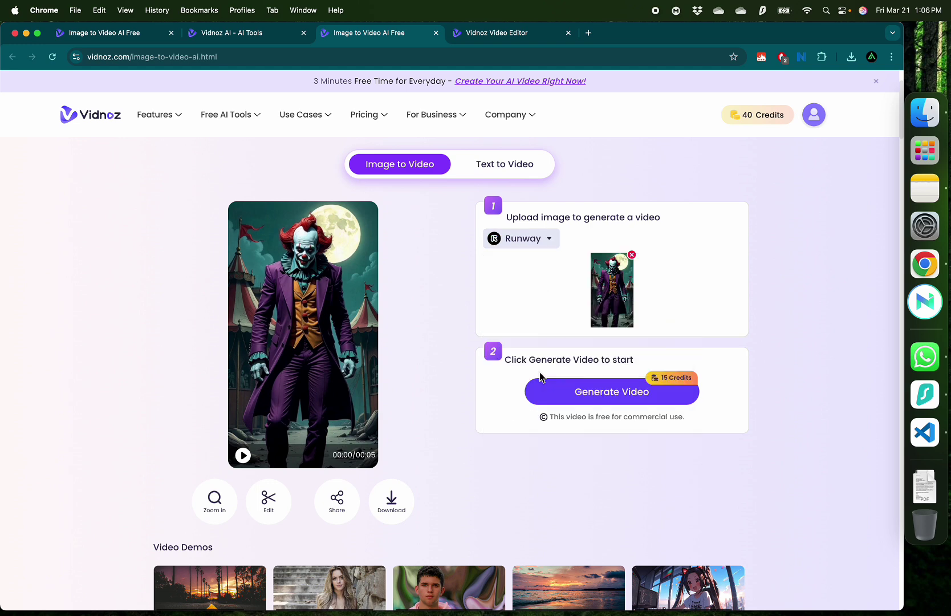
Replace the Joker image with the previewed 'Lizard eating ice cream' image
left_click(632, 255)
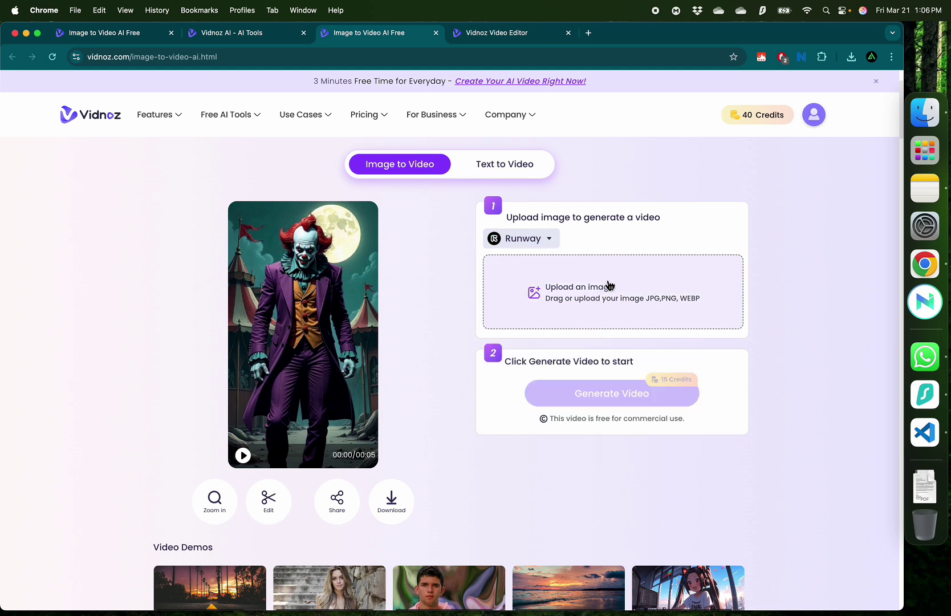
left_click(603, 290)
left_click(391, 262)
key("space")
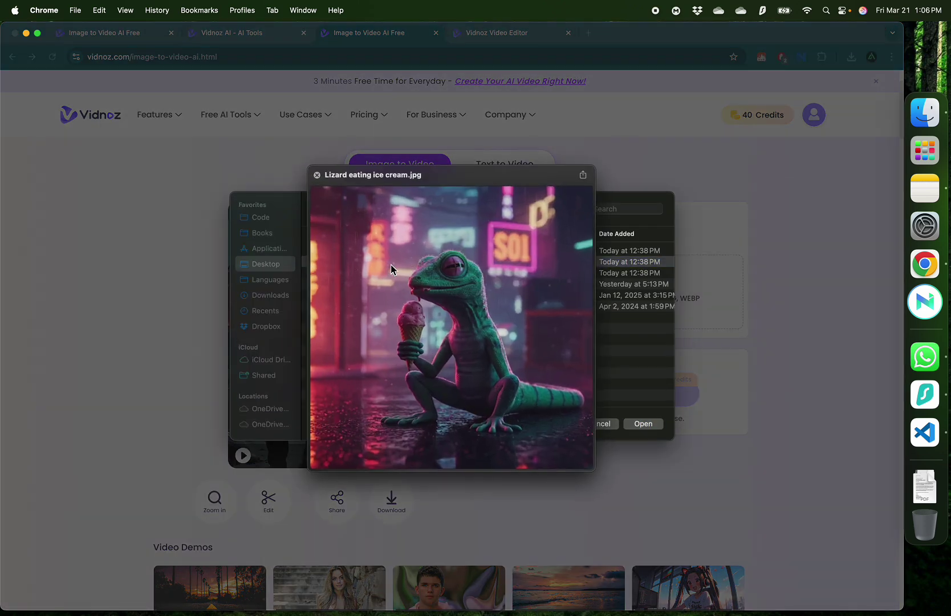
key("space")
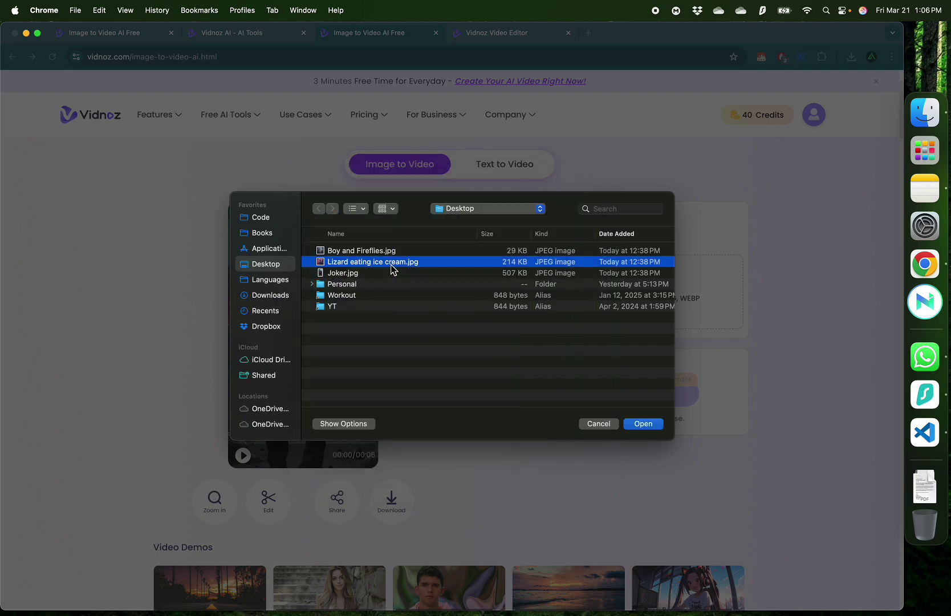
left_click(644, 423)
Generate the lizard video with Runway and play it
left_click(626, 403)
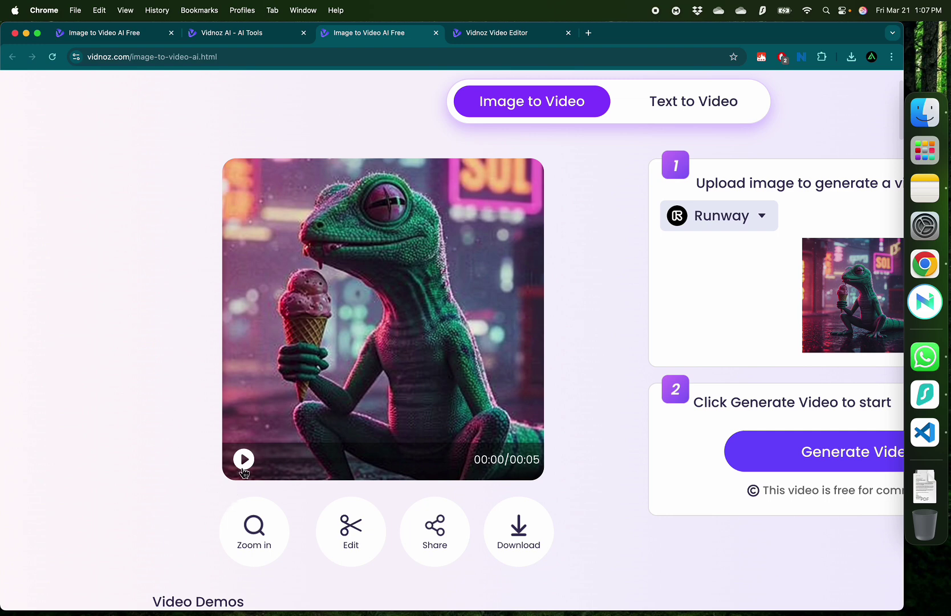
left_click(245, 462)
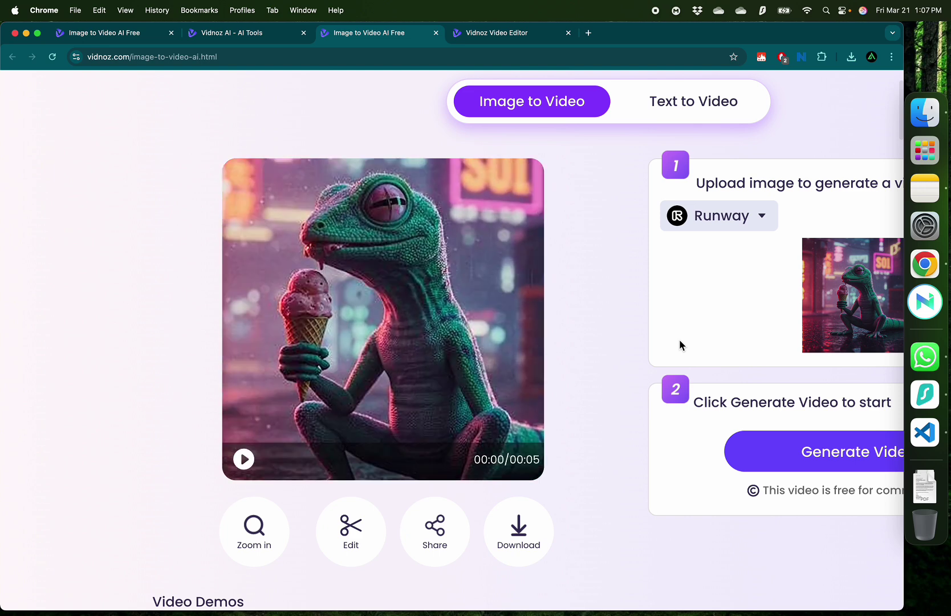
left_click(242, 467)
Download the lizard video, confirm the MP4 in downloads, and return to Image to Video
left_click(521, 542)
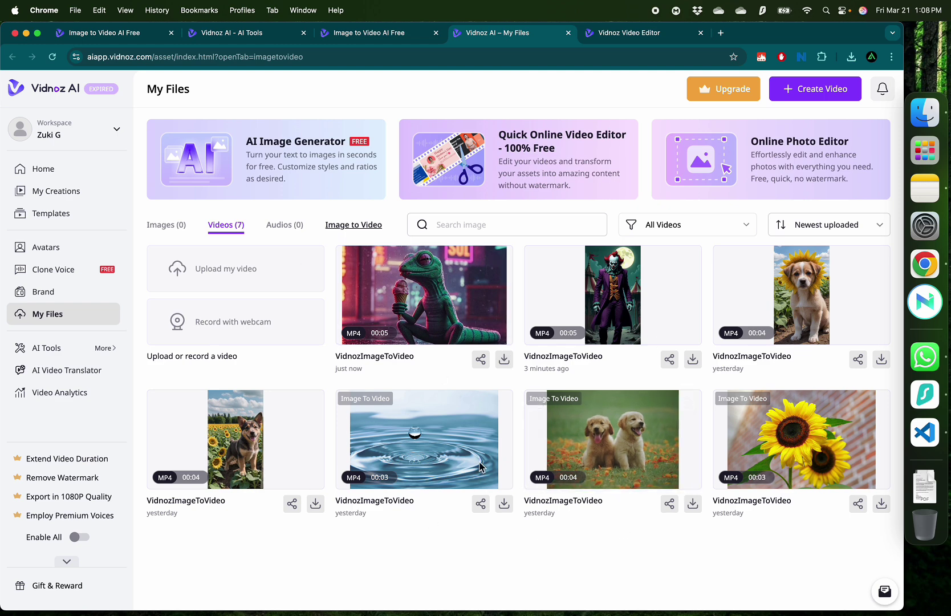
left_click(509, 365)
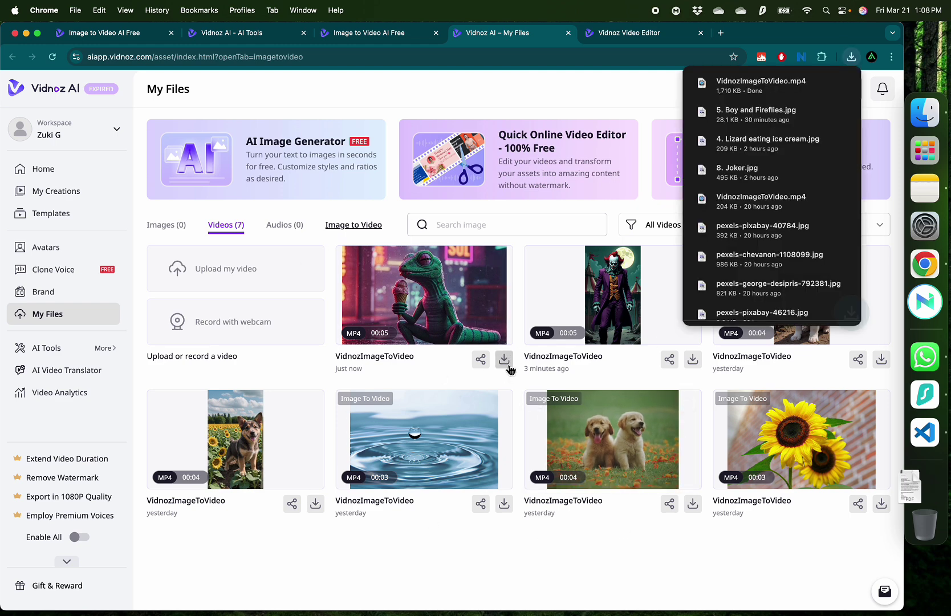
left_click(392, 35)
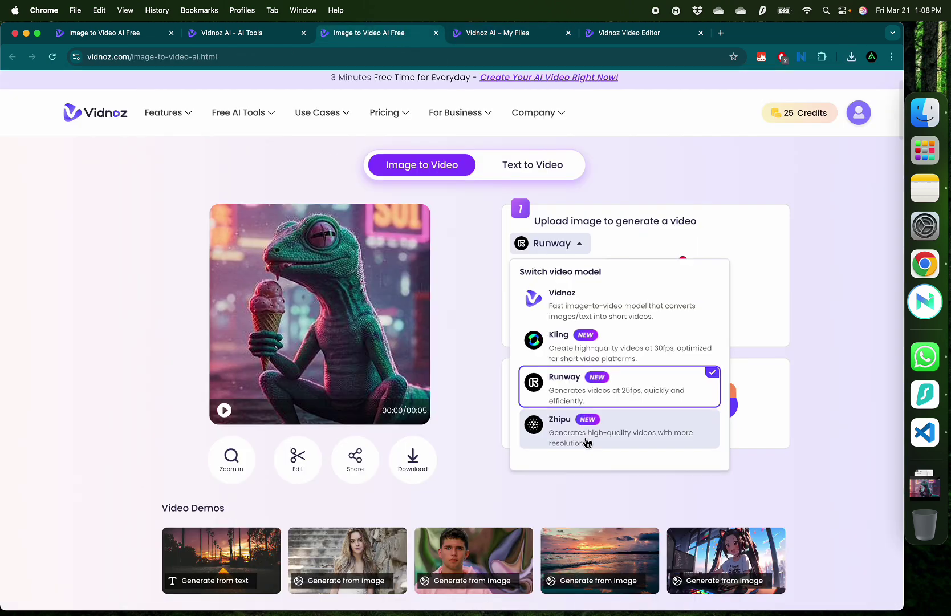
Switch to Zhipu, remove the lizard image, and pick the previewed Boy and Fireflies image
left_click(587, 443)
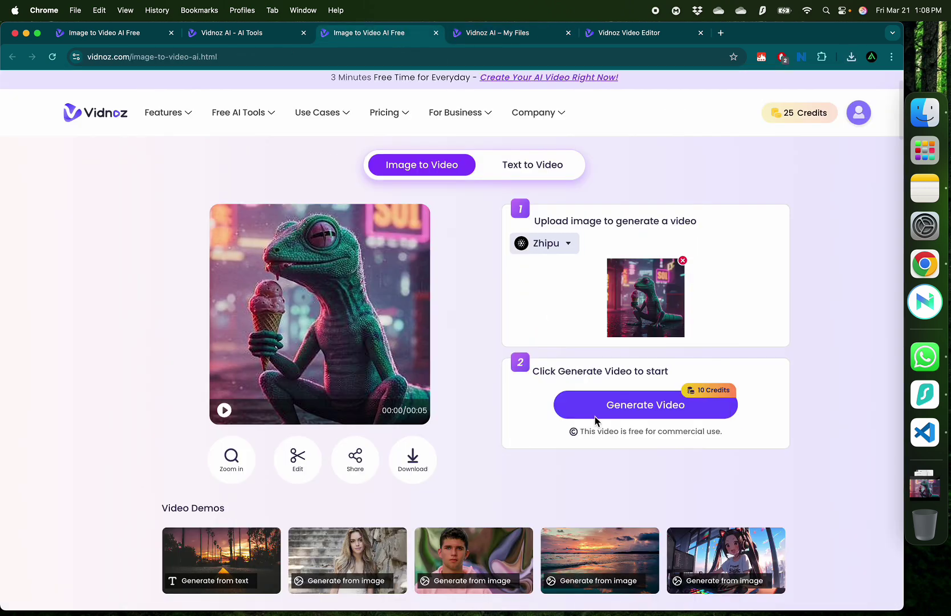
left_click(682, 260)
left_click(637, 298)
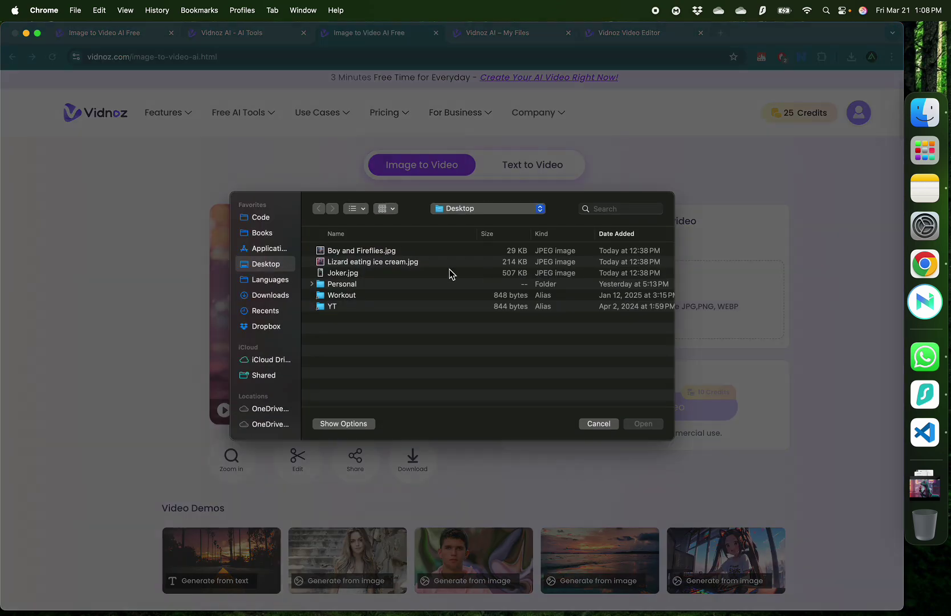
left_click(399, 255)
key("space")
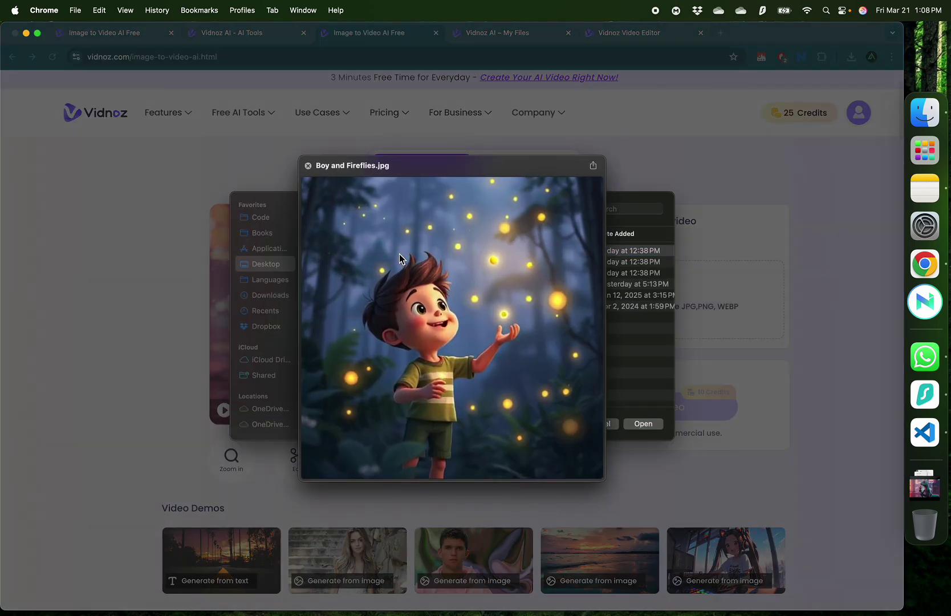
key("space")
Upload Boy and Fireflies, generate its five-second video, and play it
key("Return")
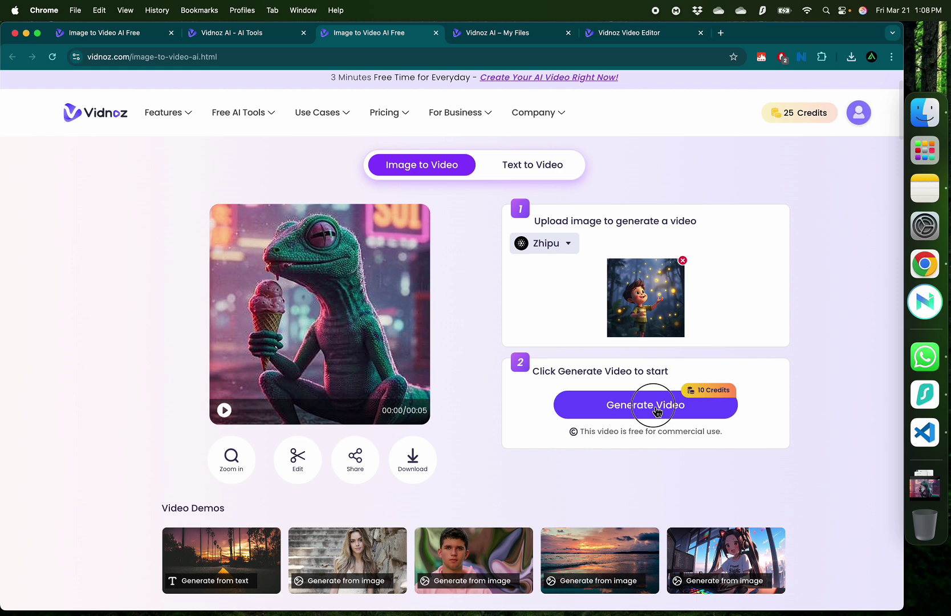
left_click(653, 407)
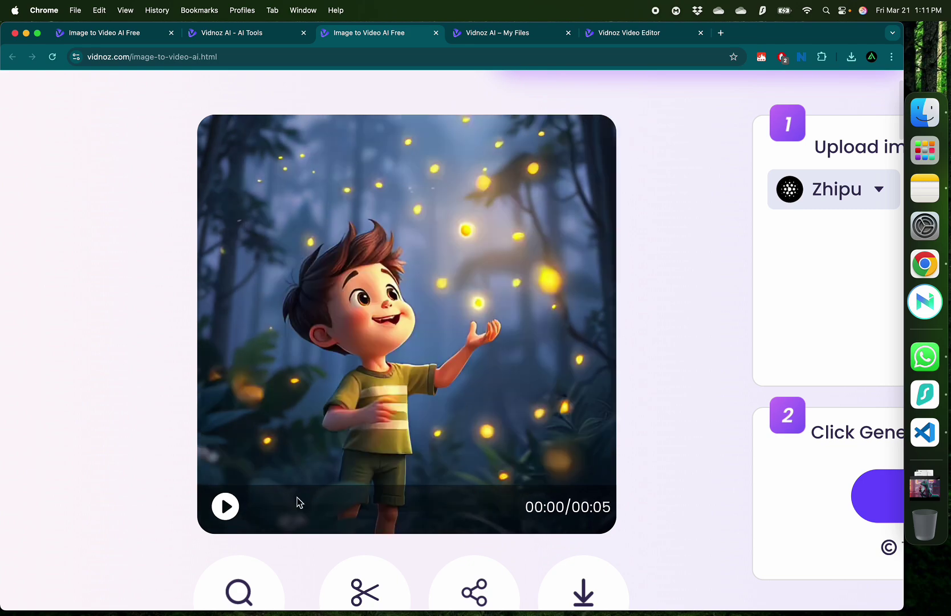
scroll(732, 397, "up", 3)
left_click(176, 601)
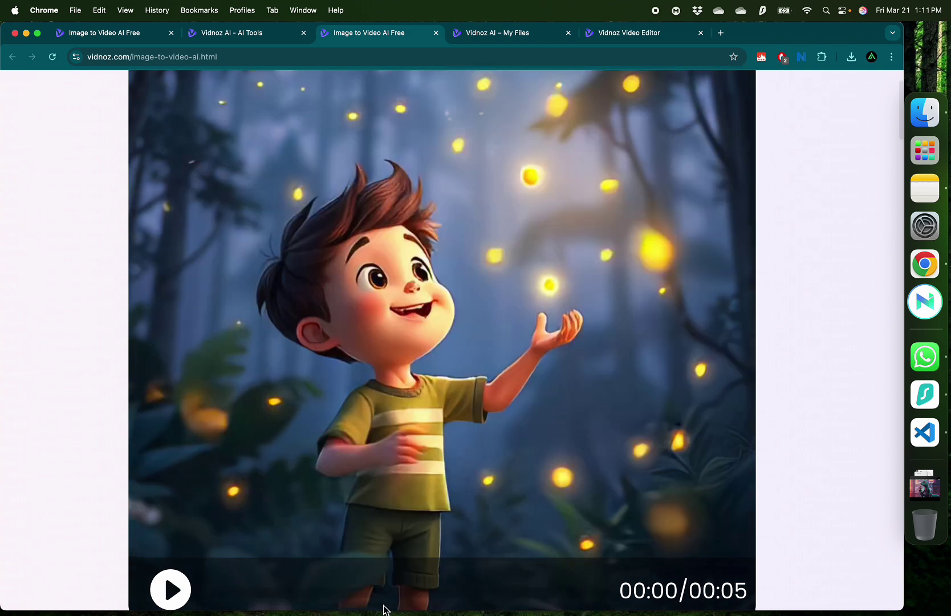
Regenerate the boy-with-fireflies video using Kling and play the new clip
key("Escape")
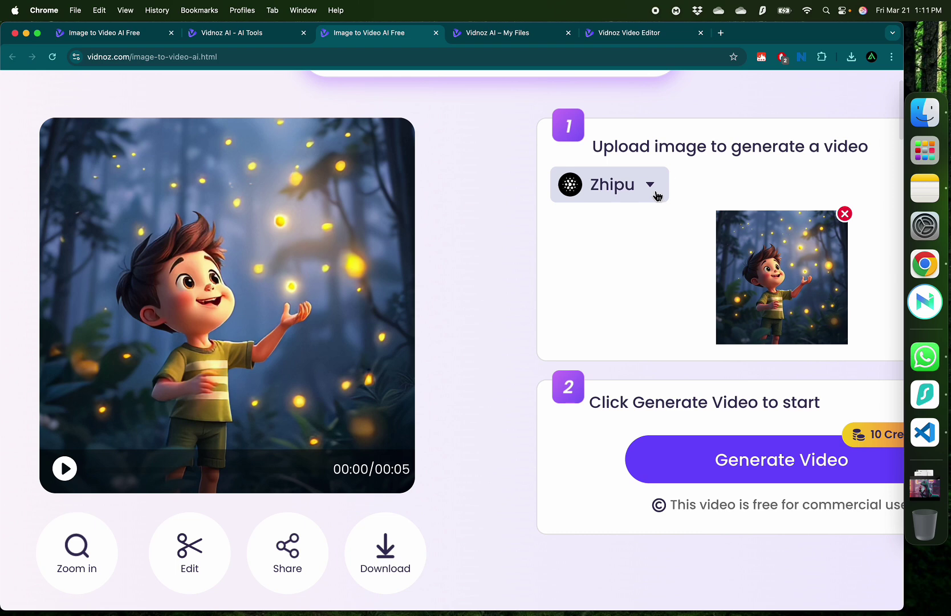
left_click(654, 190)
left_click(661, 374)
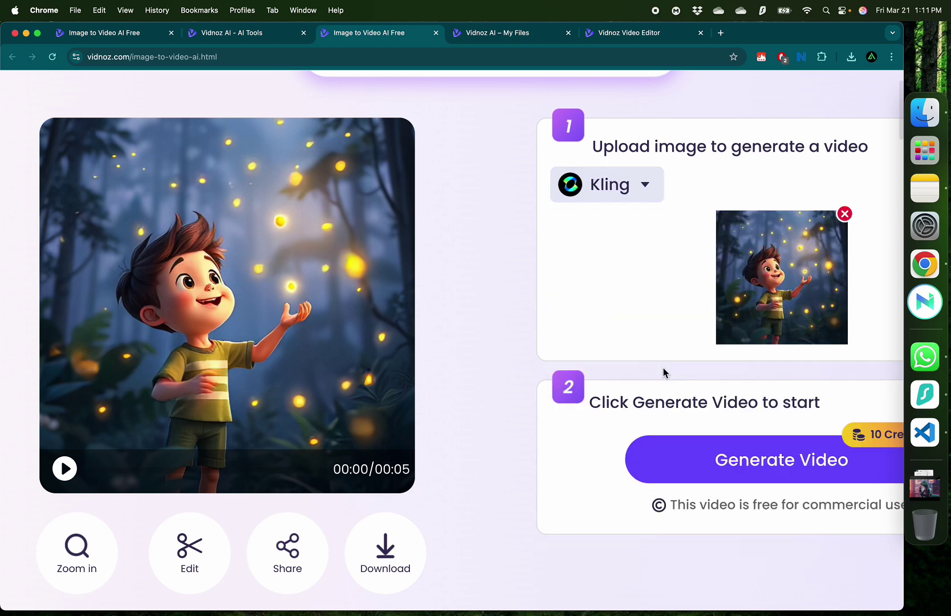
left_click(760, 468)
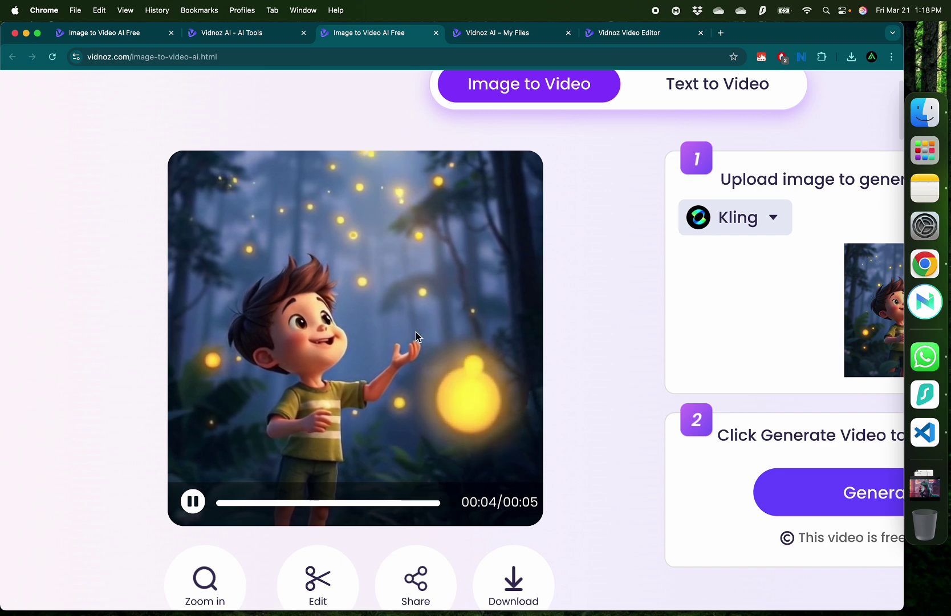
left_click(193, 503)
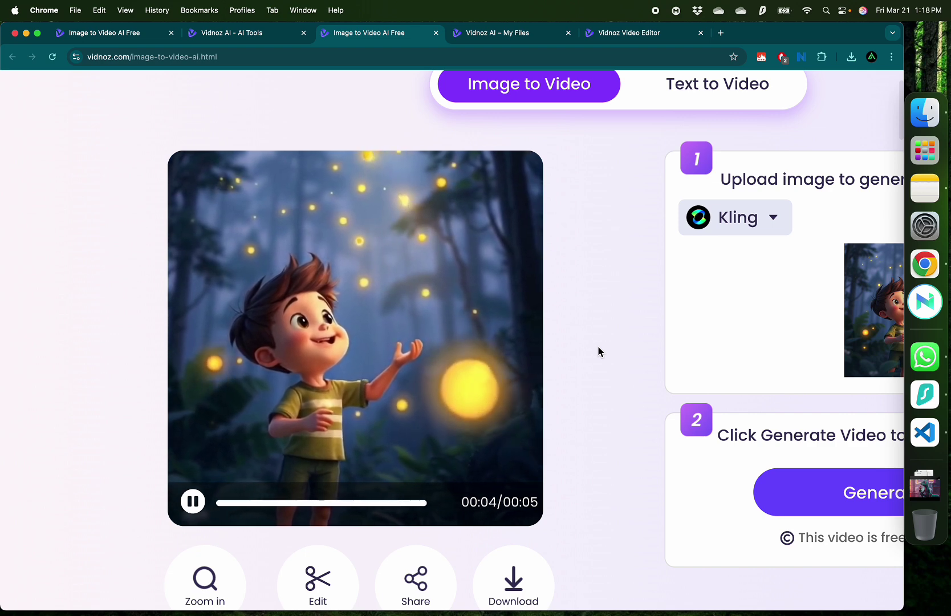
scroll(549, 197, "down", 5)
left_click(534, 245)
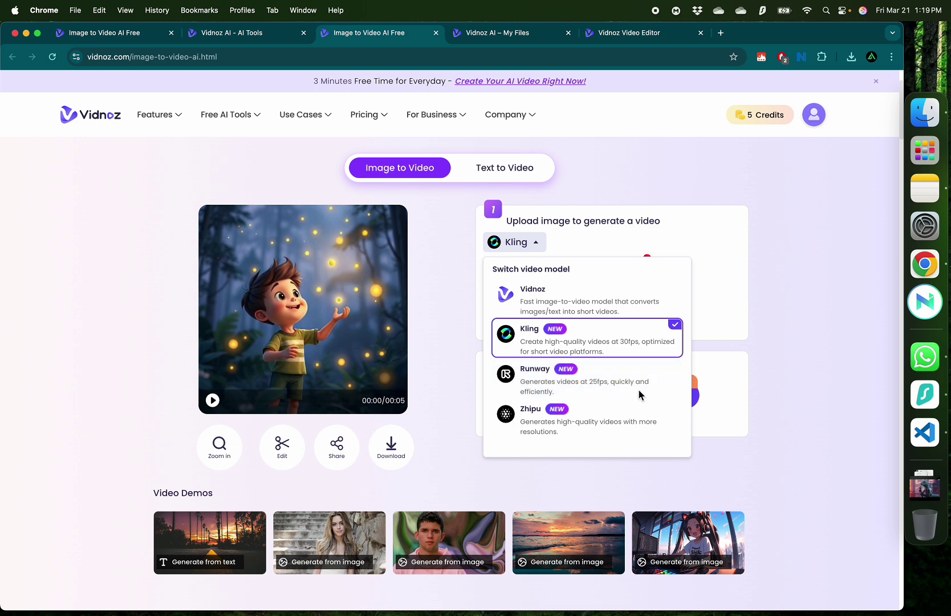
Keep Kling, try Text to Video, replay the firefly video, then switch to the first tab
left_click(823, 325)
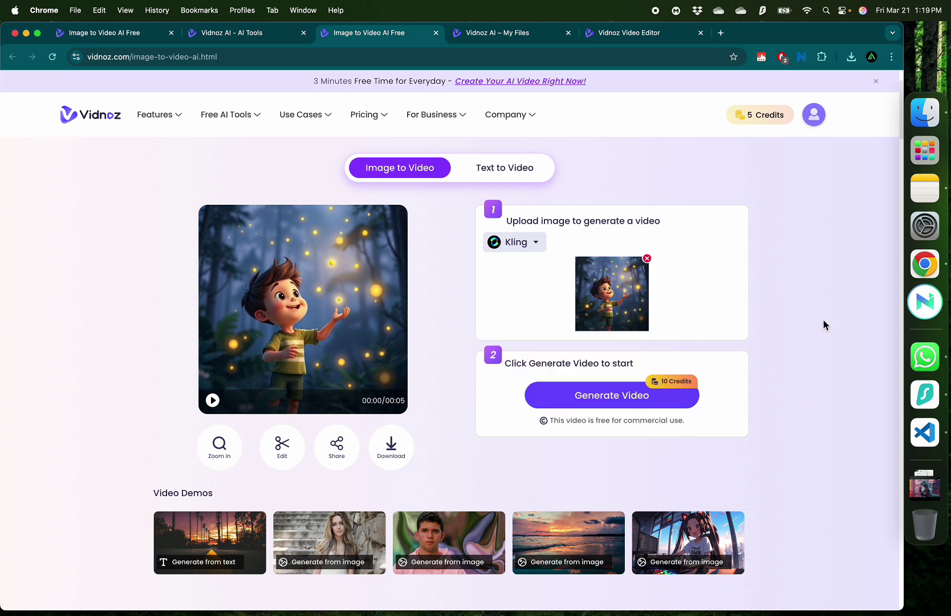
left_click(510, 171)
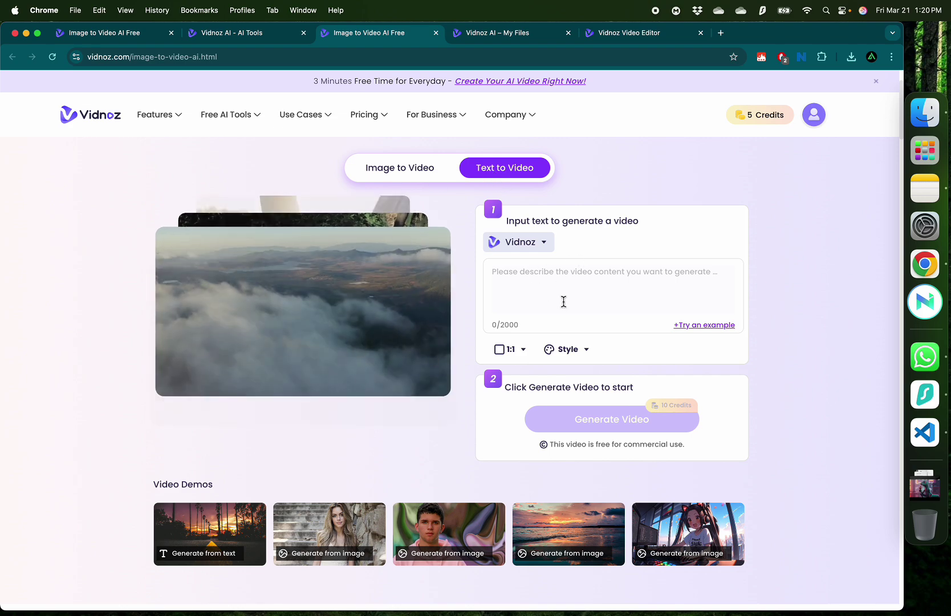
scroll(195, 145, "up", 3)
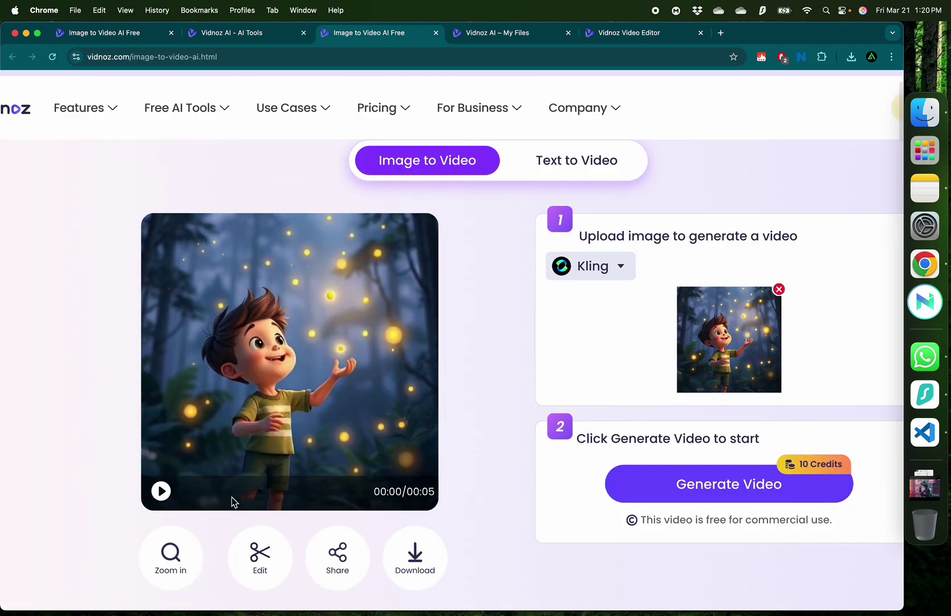
left_click(160, 492)
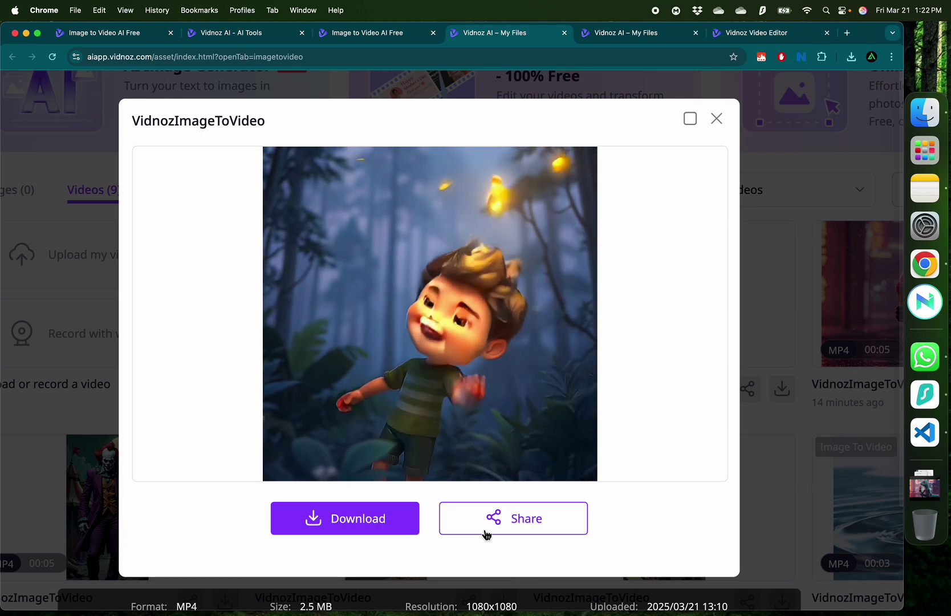
scroll(485, 534, "down", 5)
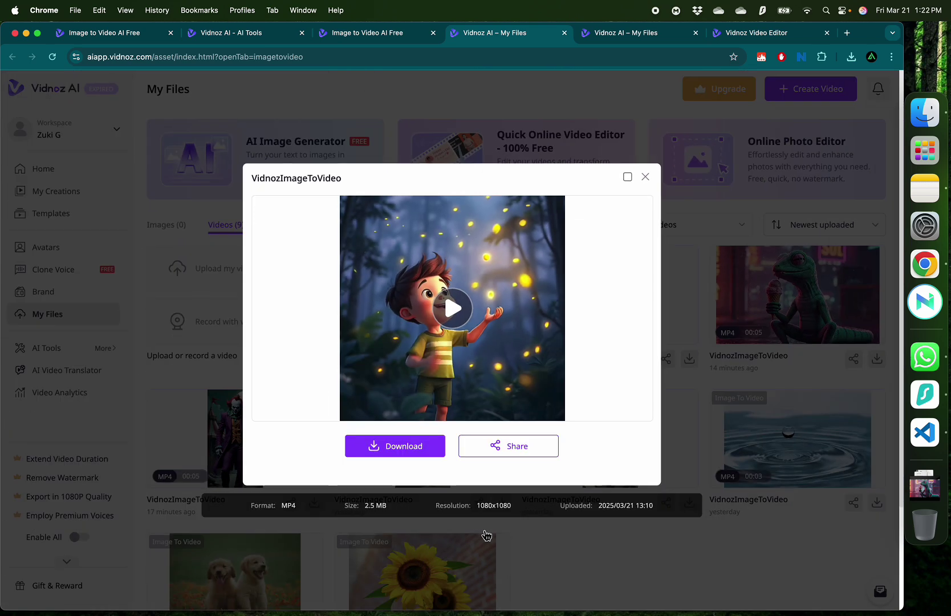
key("super+1")
scroll(61, 455, "down", 3)
scroll(60, 455, "down", 3)
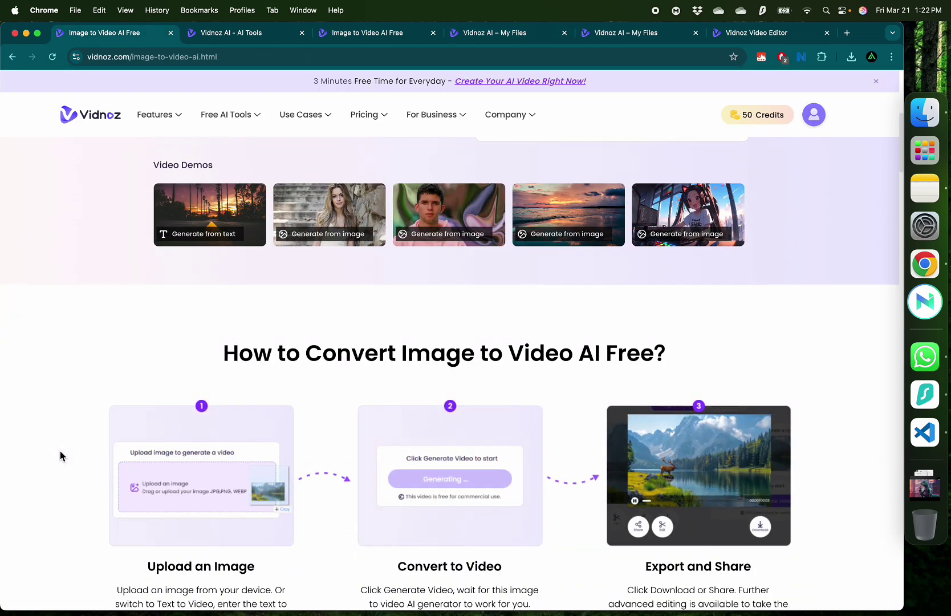
scroll(60, 455, "down", 3)
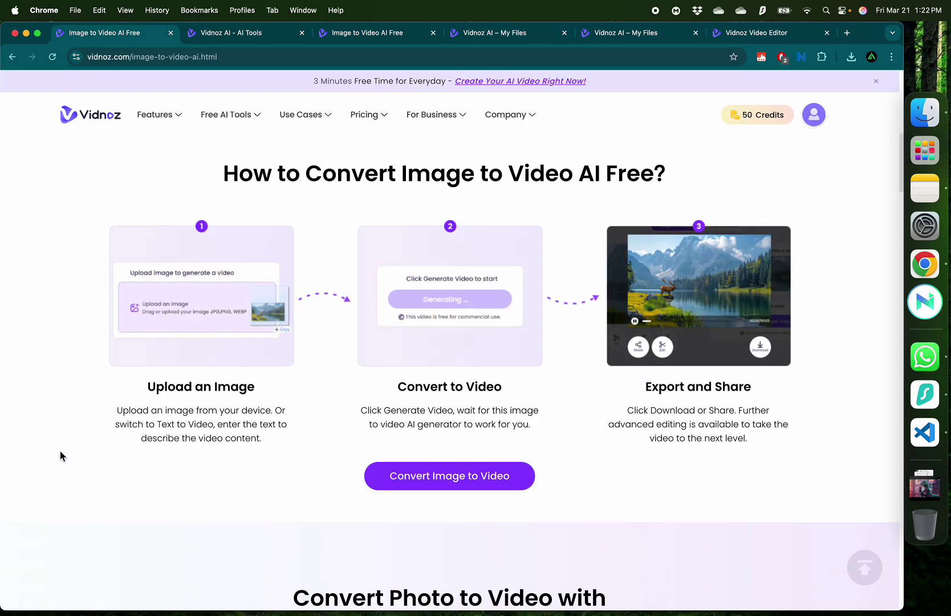